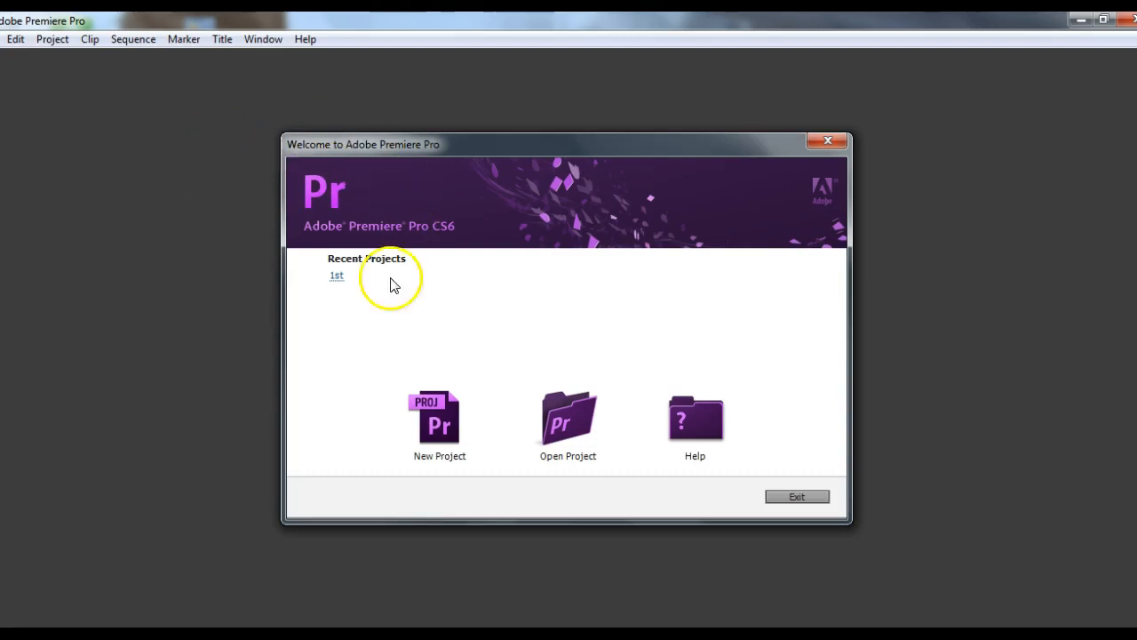
# - Start a new project named "vat animation" with the video display format set to Frames
pyautogui.click(436, 430)
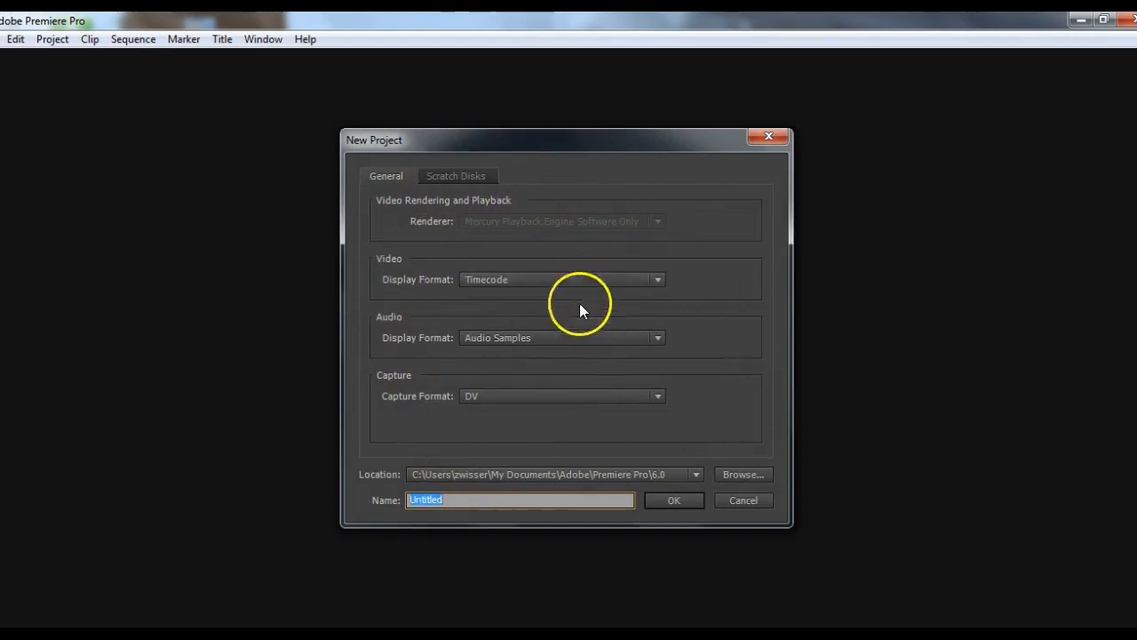
pyautogui.click(625, 277)
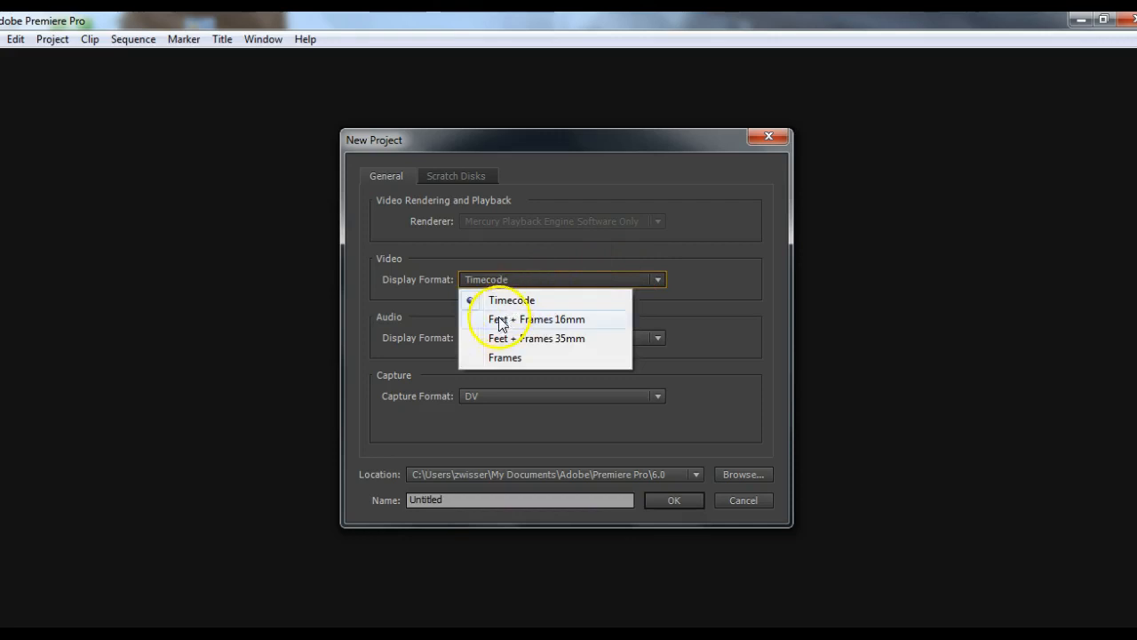
pyautogui.click(502, 357)
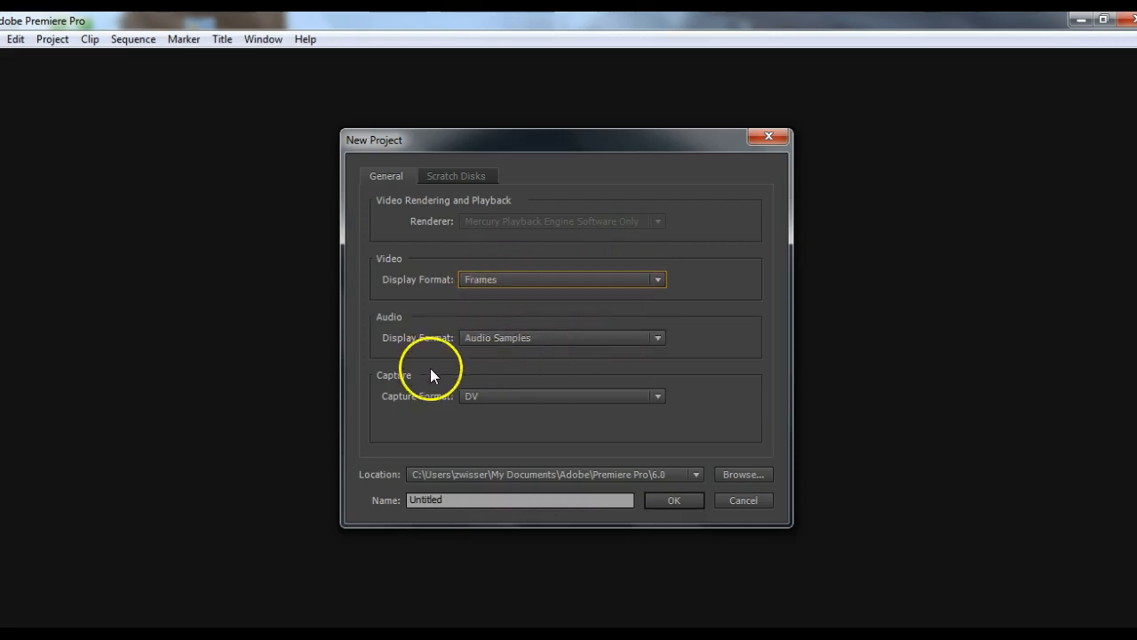
pyautogui.click(444, 500)
pyautogui.doubleClick(450, 499)
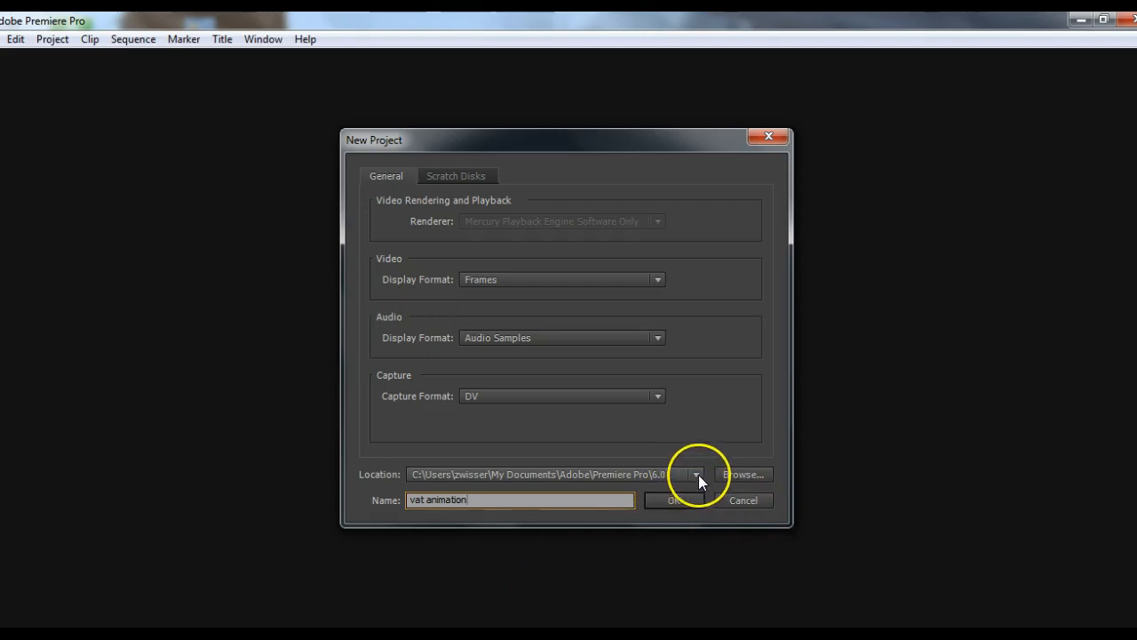
# - Browse for the project location and open the "VAT spring 2017" folder in My Home Directory (H:)
pyautogui.click(750, 474)
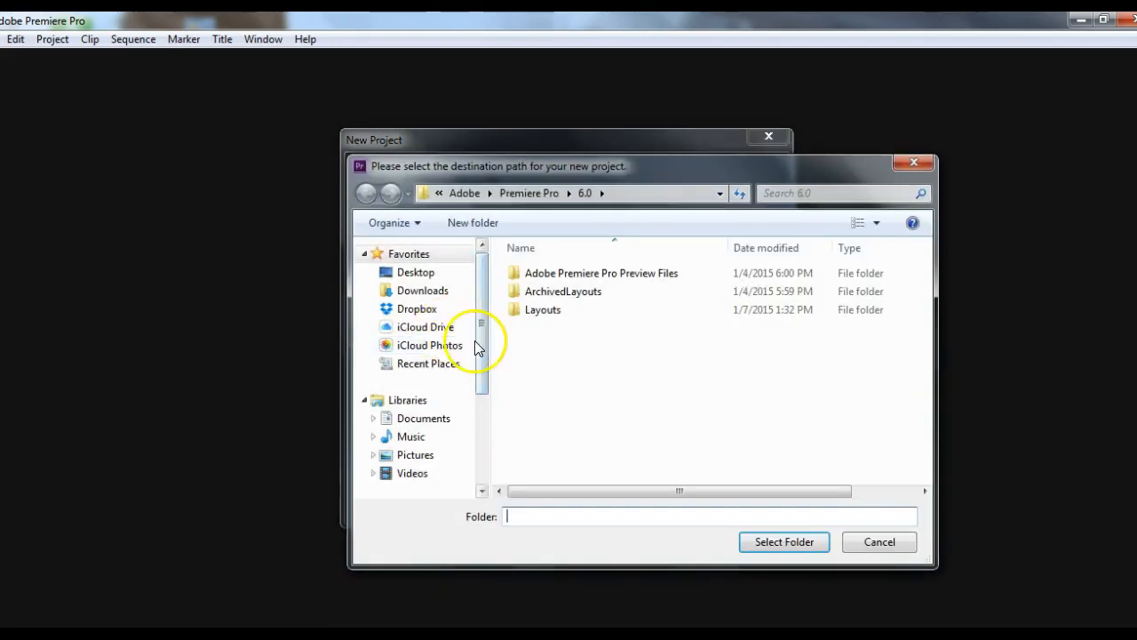
pyautogui.moveTo(477, 345); pyautogui.dragTo(480, 427)
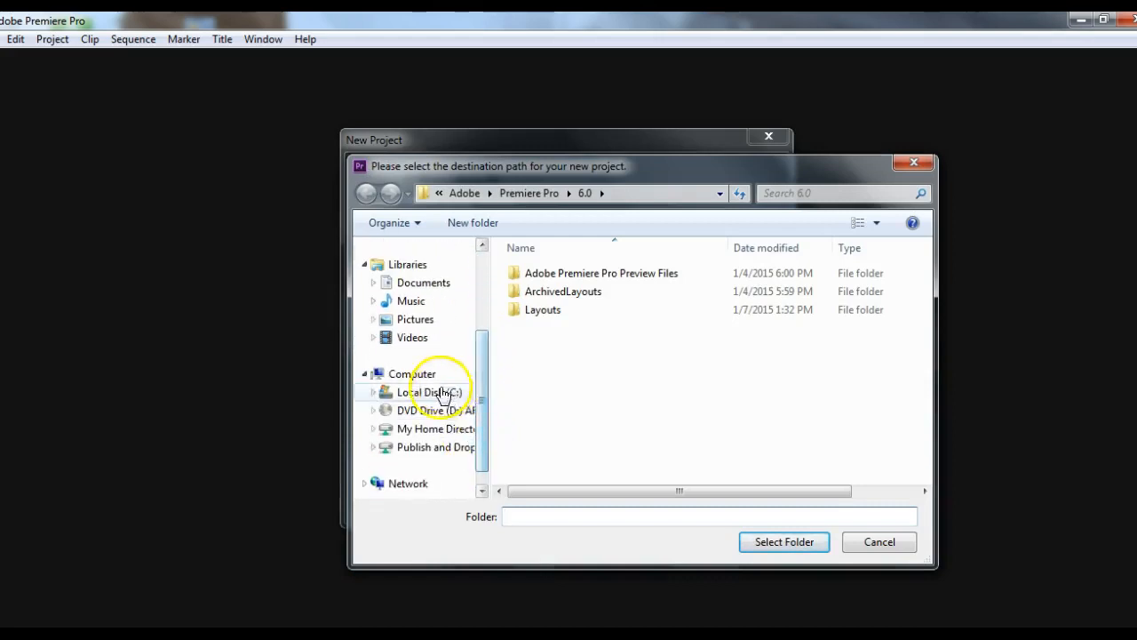
pyautogui.click(431, 435)
pyautogui.moveTo(939, 347); pyautogui.dragTo(944, 432)
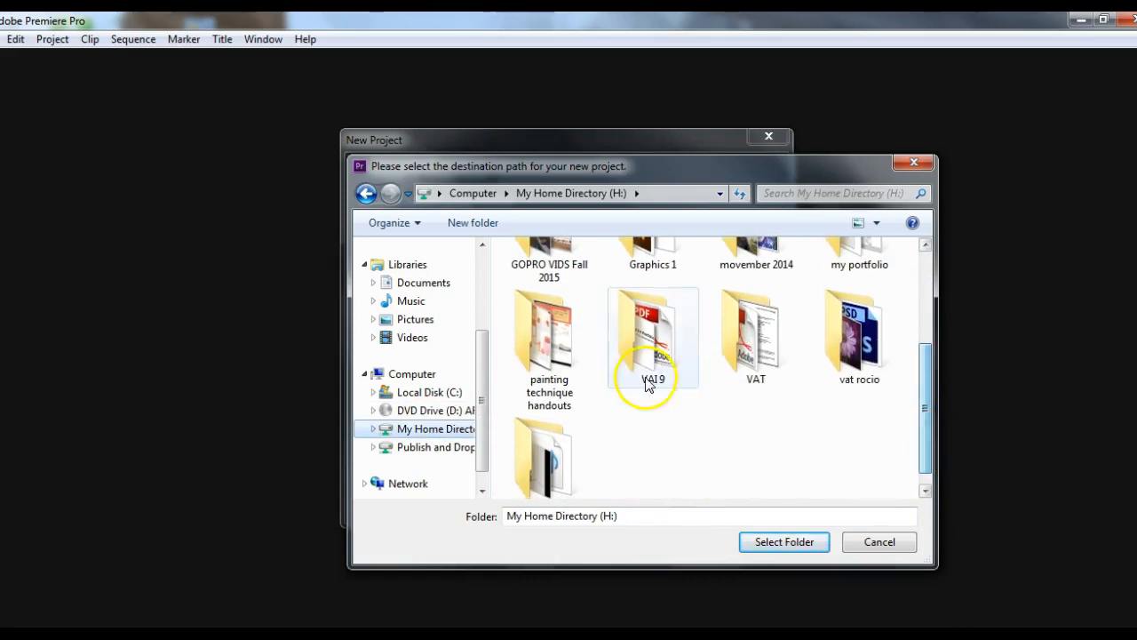
pyautogui.moveTo(921, 418); pyautogui.dragTo(921, 426)
pyautogui.doubleClick(544, 444)
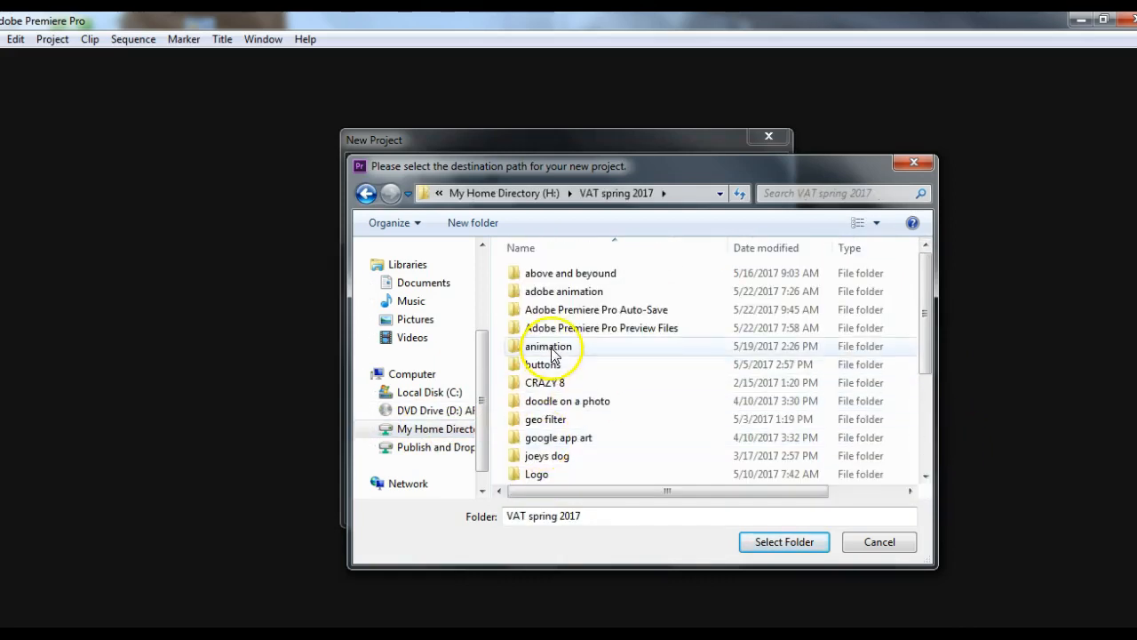
# - Create a folder named "animation adobe" there and choose it as the project location
pyautogui.click(485, 222)
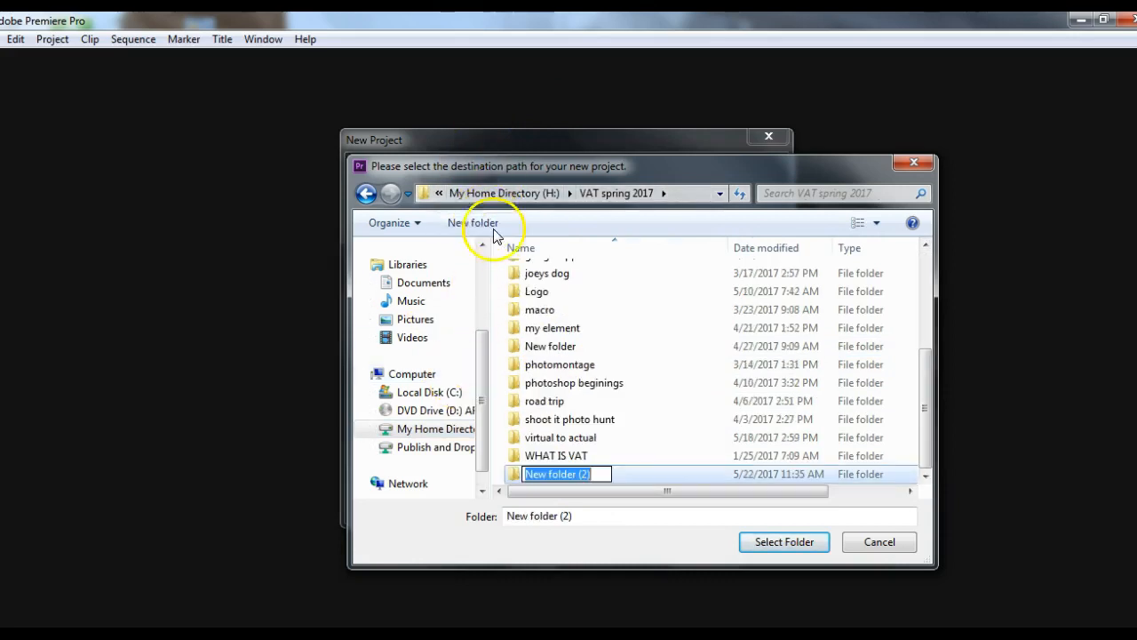
pyautogui.write('animation')
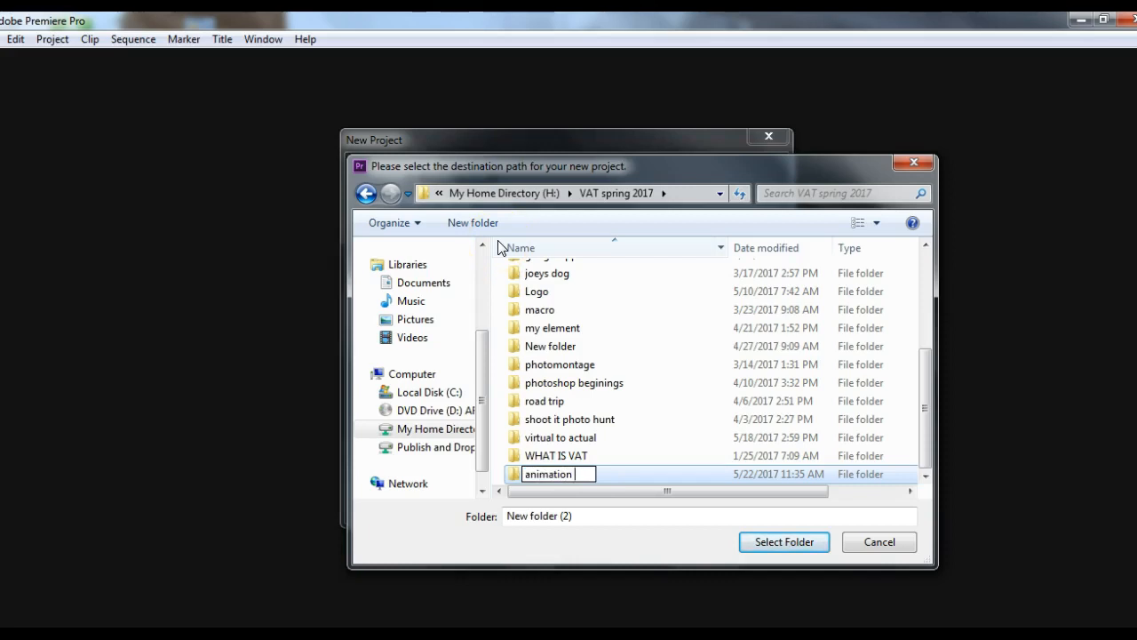
pyautogui.write('adobe')
pyautogui.click(793, 542)
pyautogui.click(794, 542)
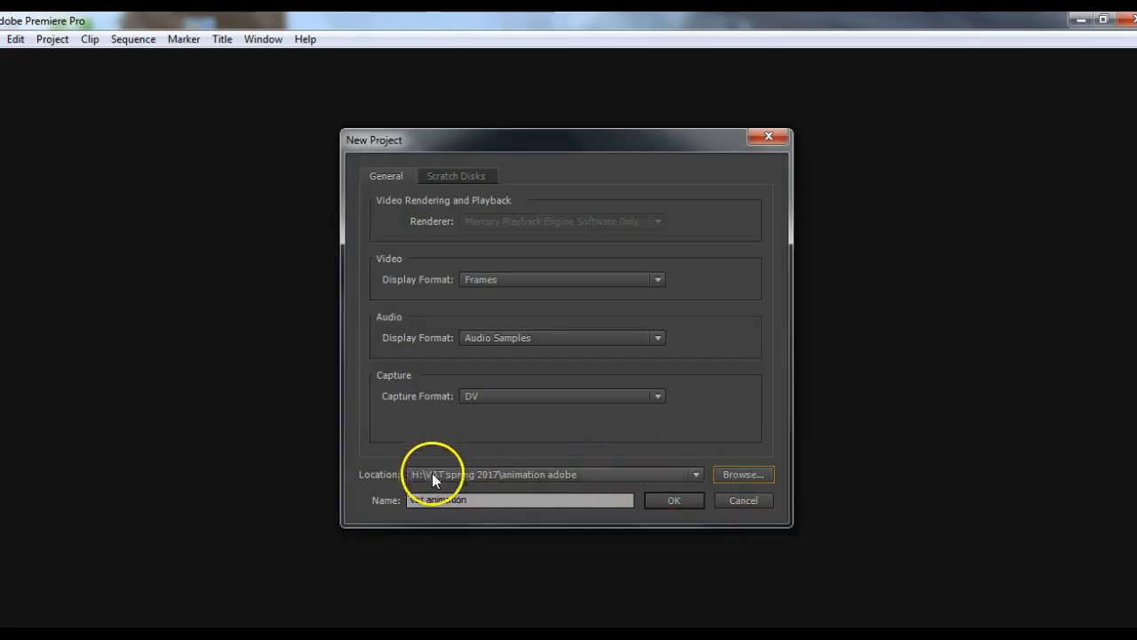
# - Create the project and a sequence named Sequence 01 with the DV - NTSC Standard 48kHz preset, dismissing the save message
pyautogui.click(666, 500)
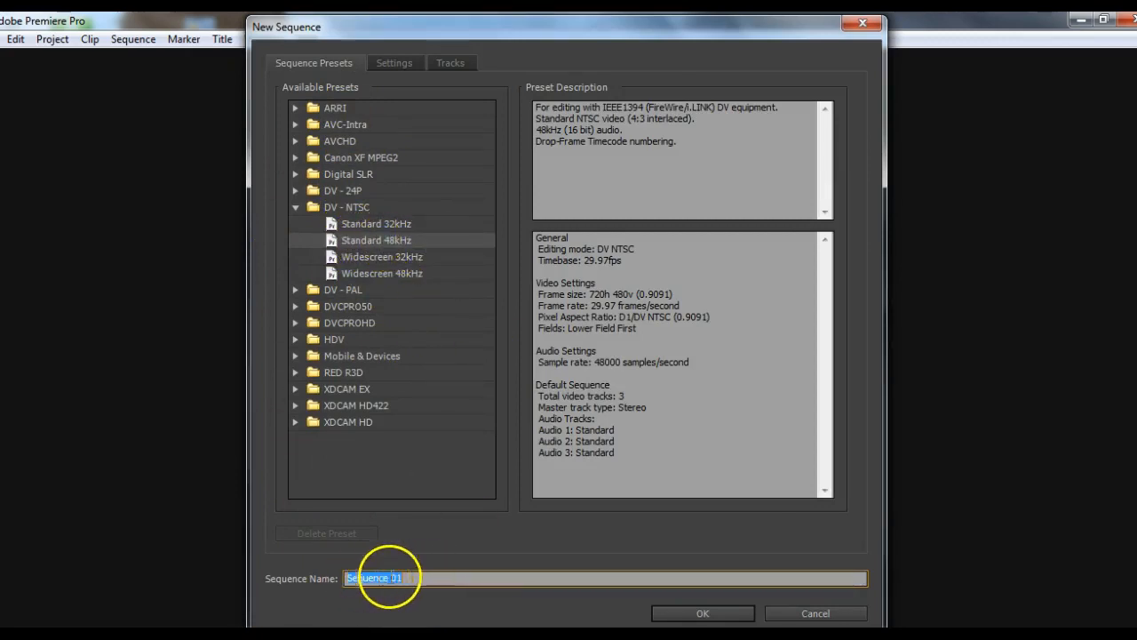
pyautogui.click(702, 613)
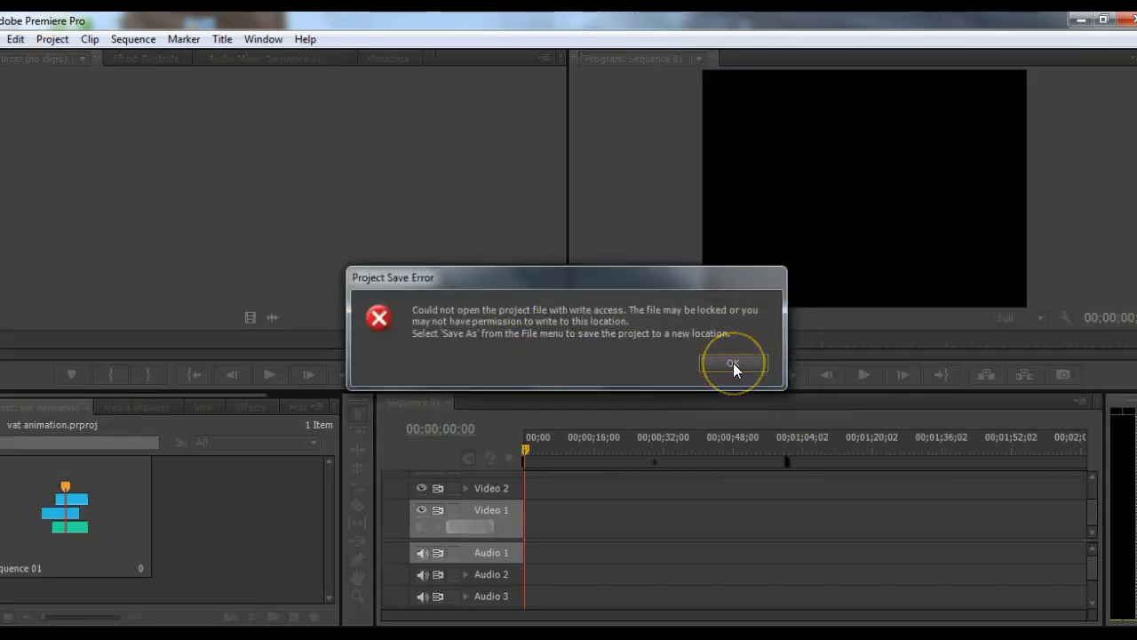
pyautogui.click(732, 362)
# - Restore the maximized application window, move it fully into view and widen it to the screen's edge
pyautogui.hotkey('alt', 'space')
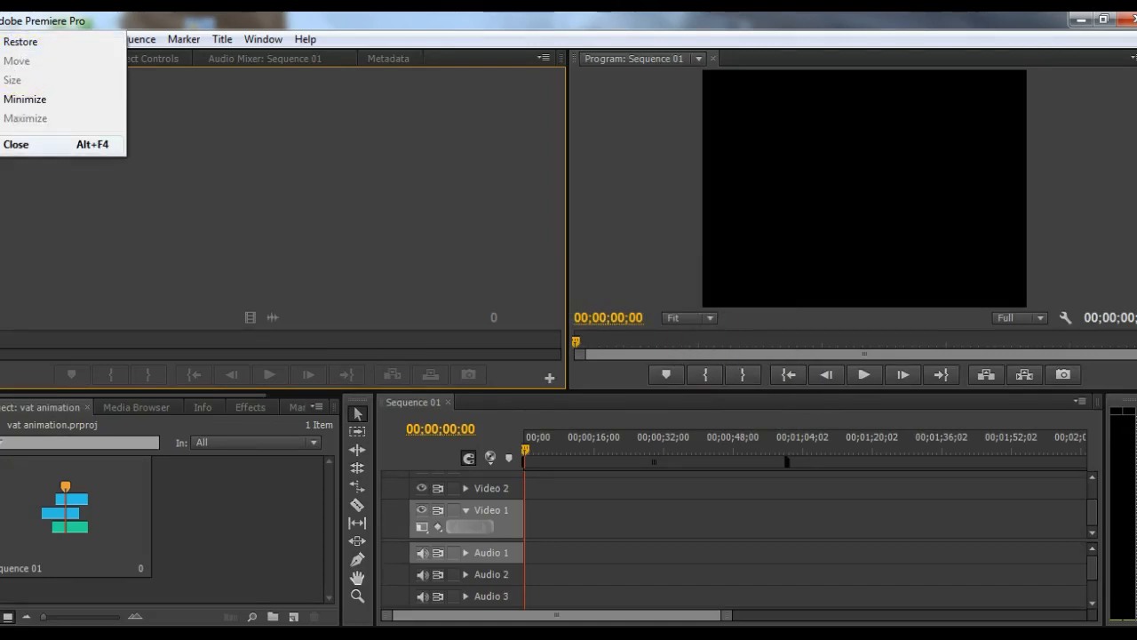
pyautogui.click(1103, 18)
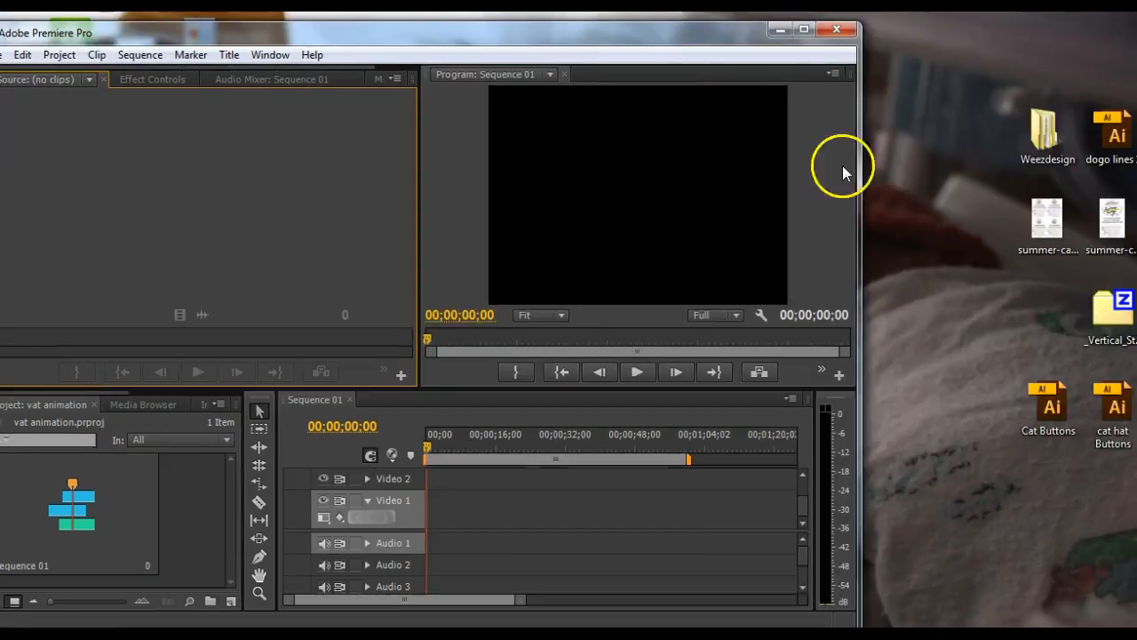
pyautogui.moveTo(684, 39); pyautogui.dragTo(725, 35)
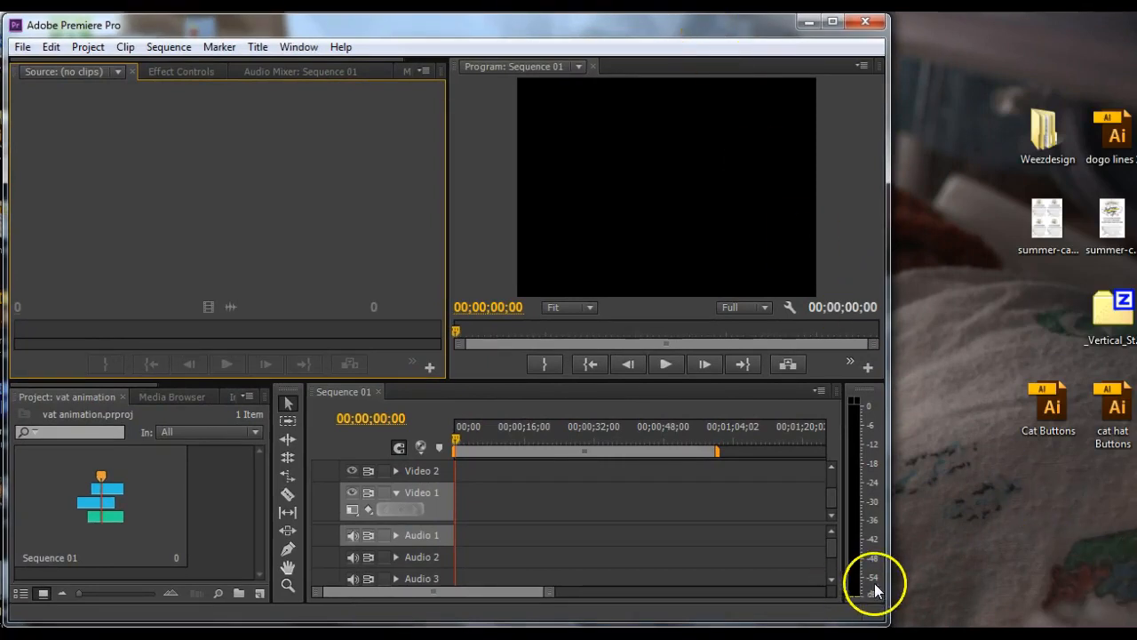
pyautogui.moveTo(889, 589); pyautogui.dragTo(1135, 589)
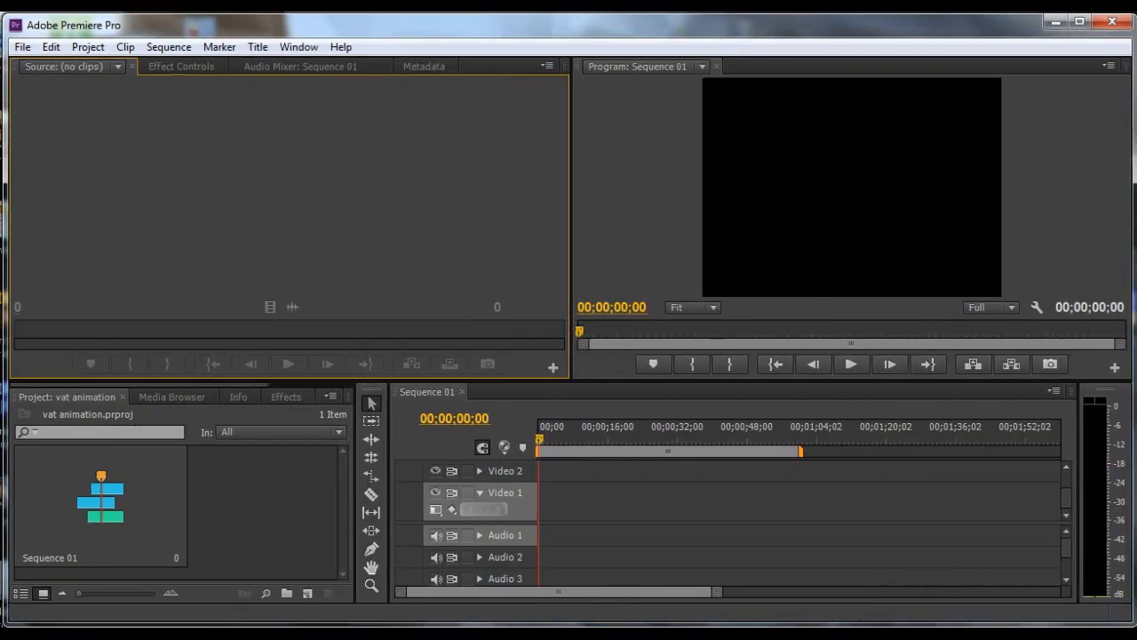
# - Open the media import and browse to "VAT spring 2017" > animation > "hi im paul" in My Home Directory (H:)
pyautogui.click(21, 48)
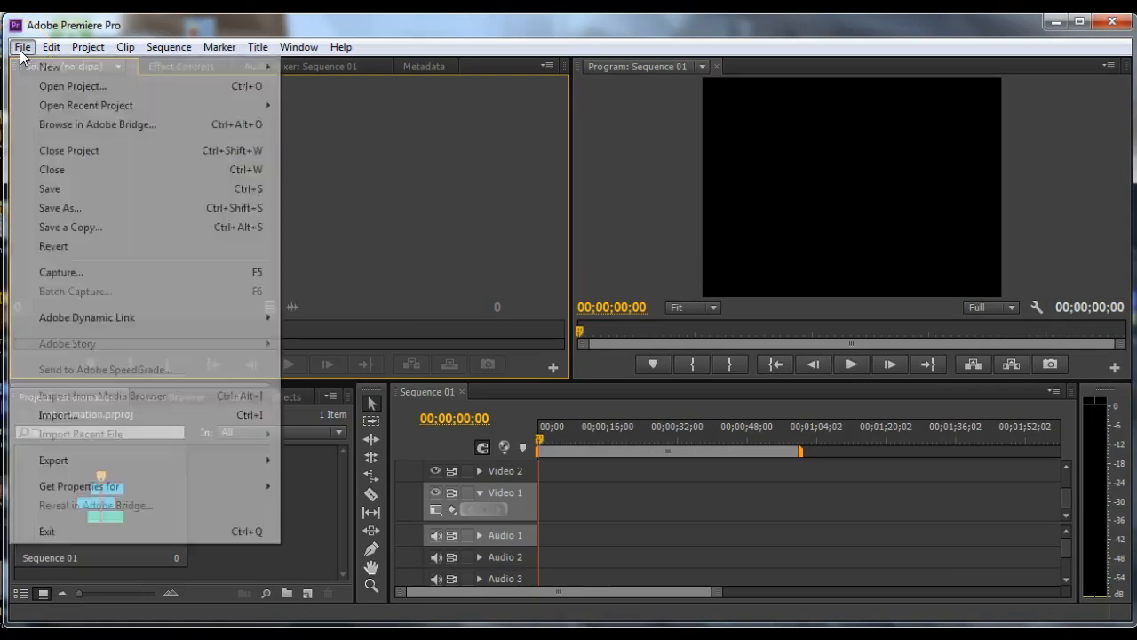
pyautogui.click(51, 414)
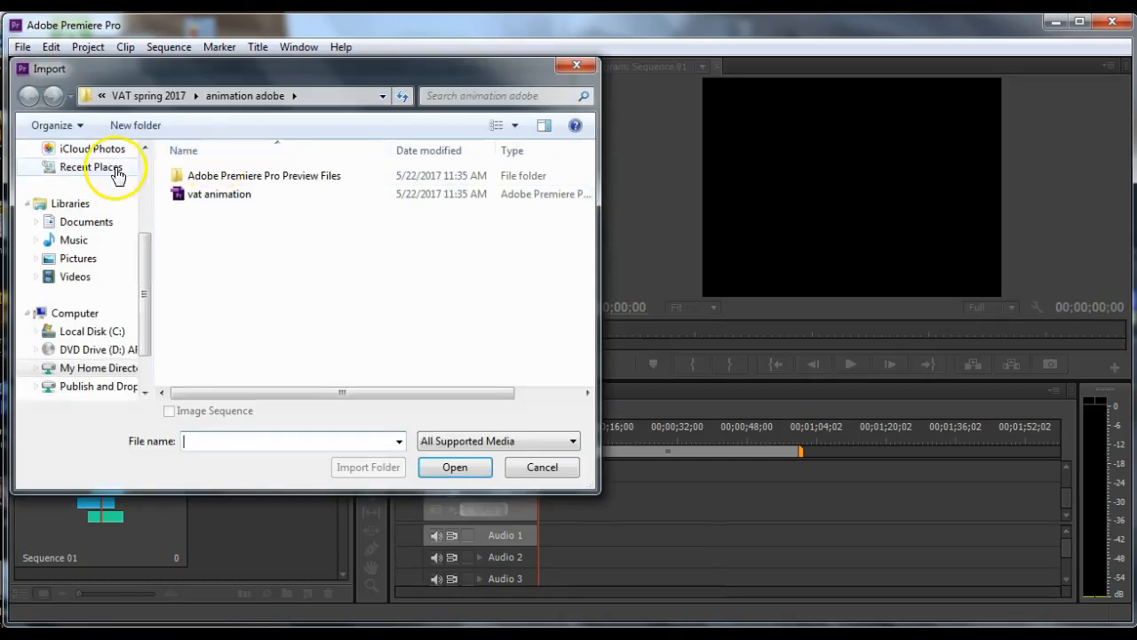
pyautogui.moveTo(146, 292); pyautogui.dragTo(140, 214)
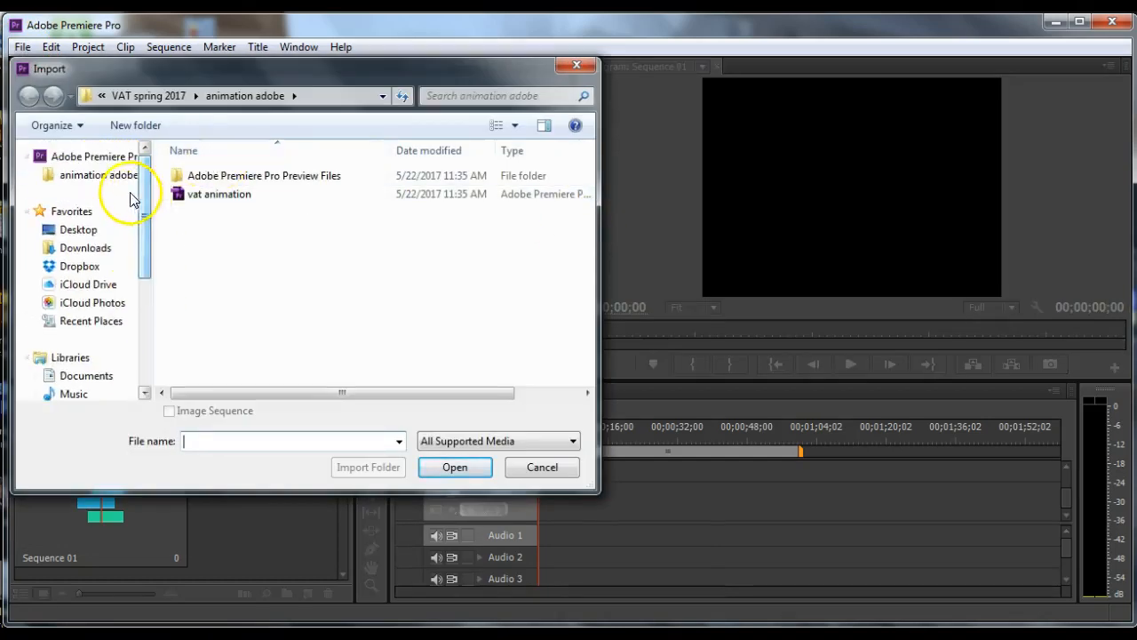
pyautogui.moveTo(145, 236); pyautogui.dragTo(145, 355)
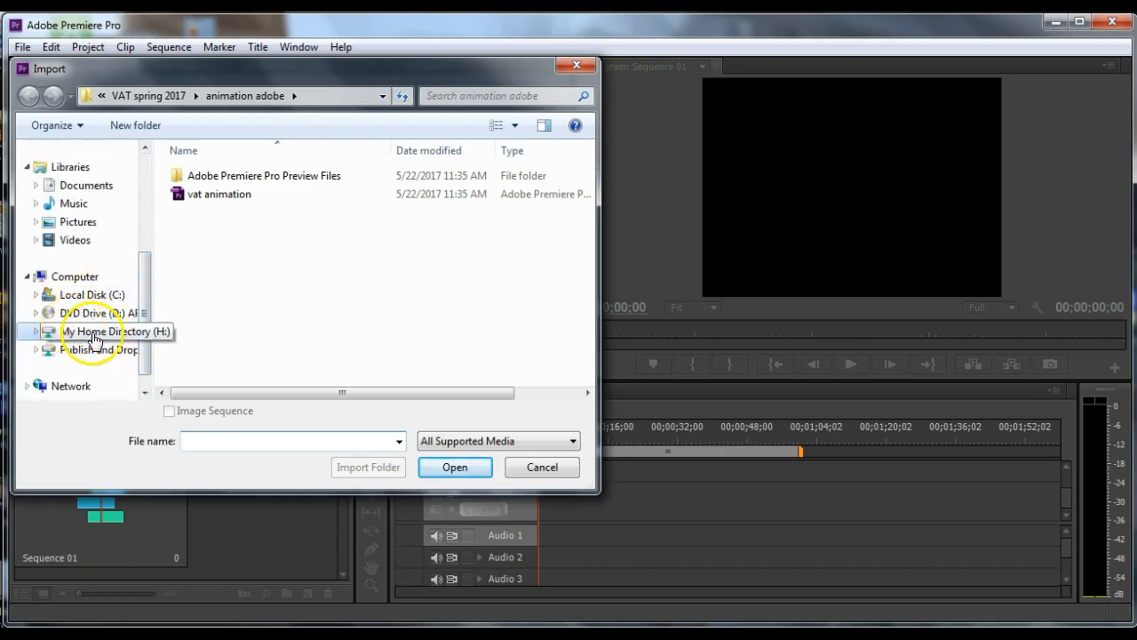
pyautogui.click(73, 334)
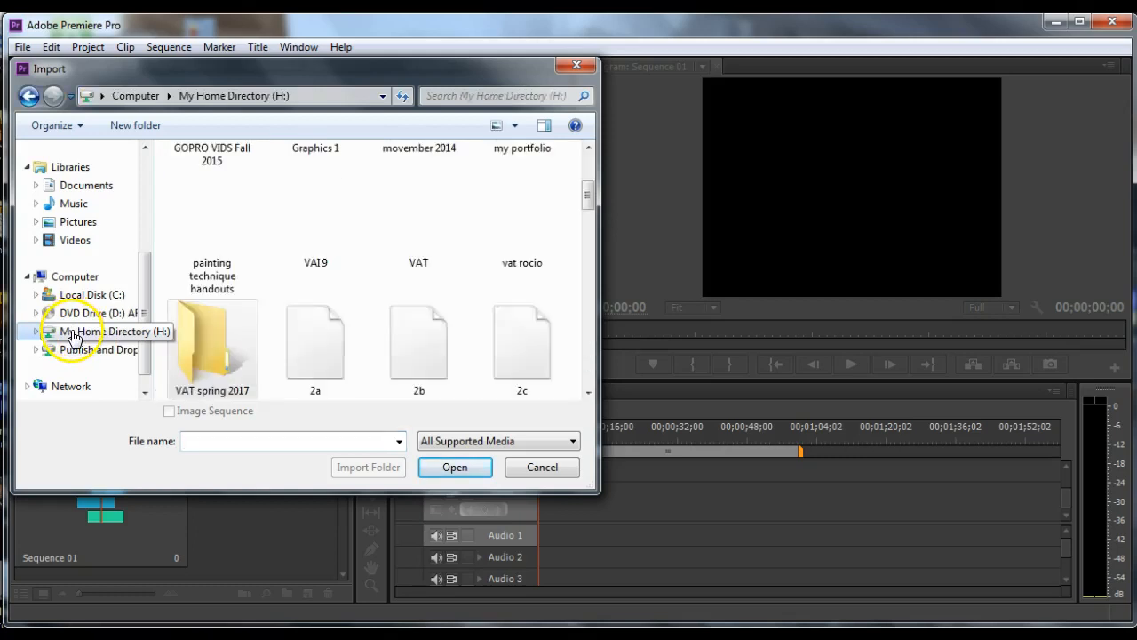
pyautogui.moveTo(585, 198)
pyautogui.mouseDown()
pyautogui.moveTo(598, 179)
pyautogui.moveTo(594, 211)
pyautogui.moveTo(594, 191)
pyautogui.mouseUp()
pyautogui.doubleClick(183, 332)
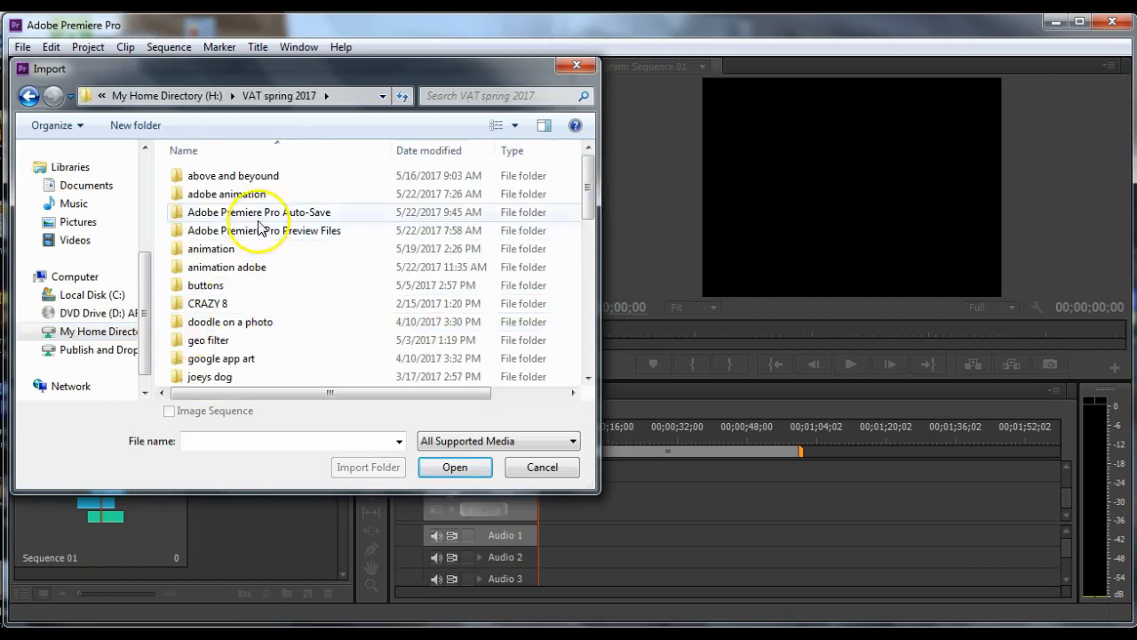
pyautogui.click(221, 252)
pyautogui.doubleClick(221, 252)
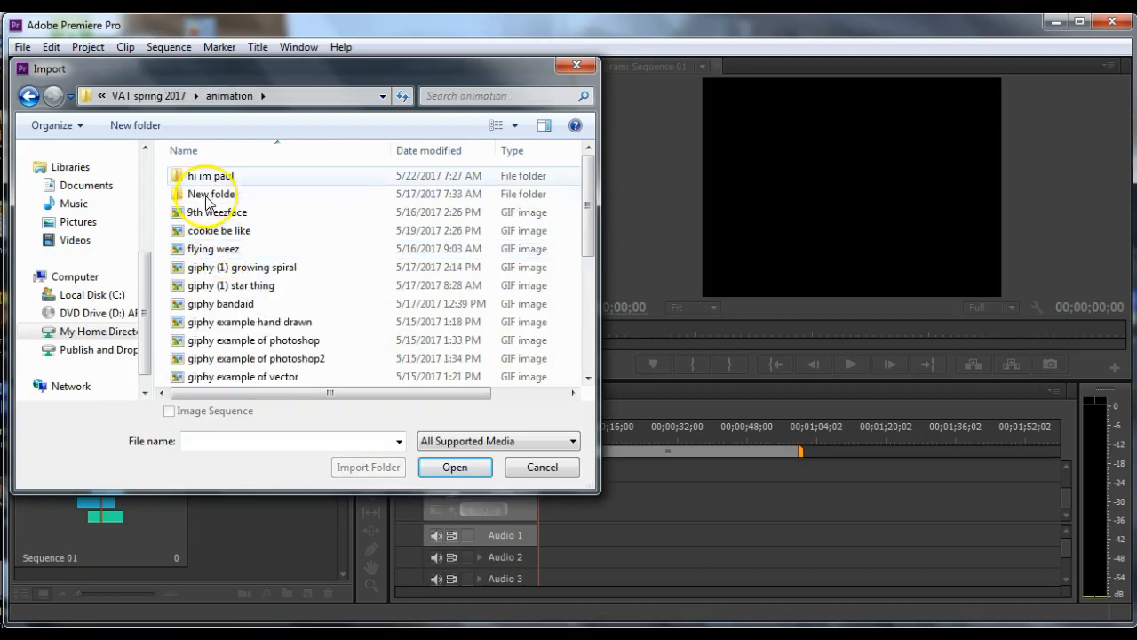
pyautogui.doubleClick(206, 174)
# - Import the images IMG_1439 through IMG_1468 except IMG_1449, checking them in the large icon view
pyautogui.click(205, 192)
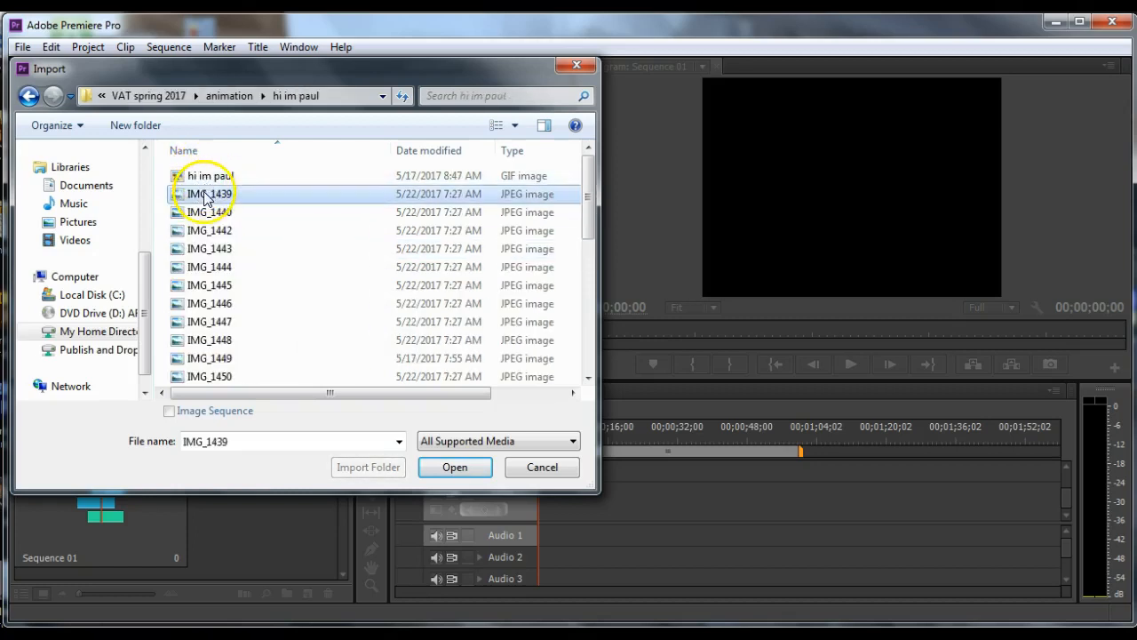
pyautogui.moveTo(590, 216); pyautogui.dragTo(589, 343)
pyautogui.keyDown('shift'); pyautogui.click(204, 376); pyautogui.keyUp('shift')
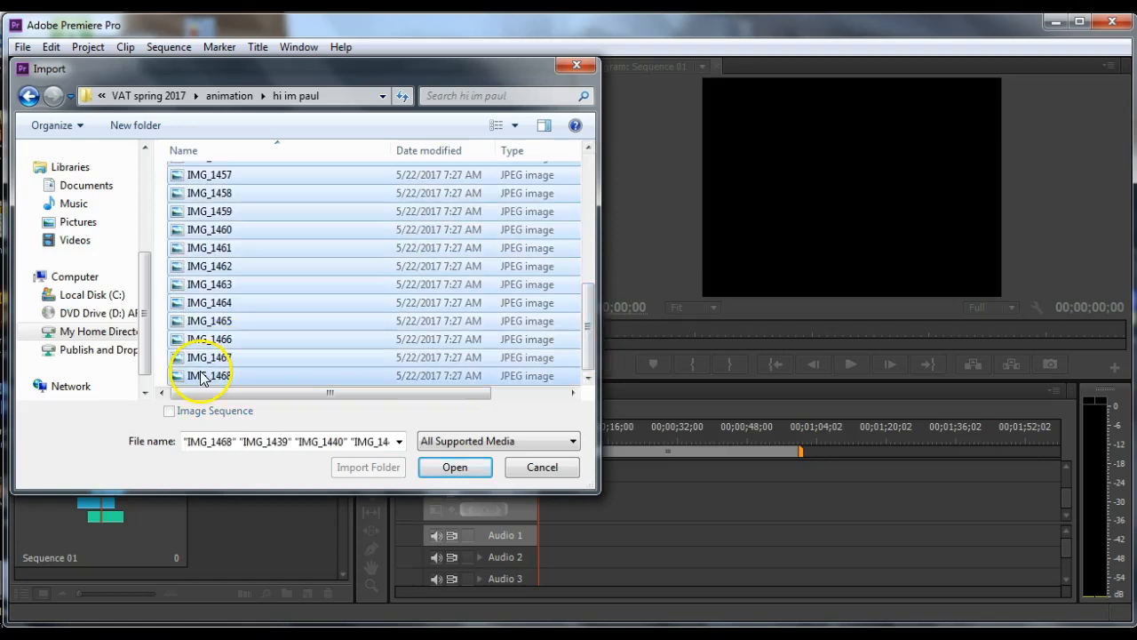
pyautogui.click(514, 126)
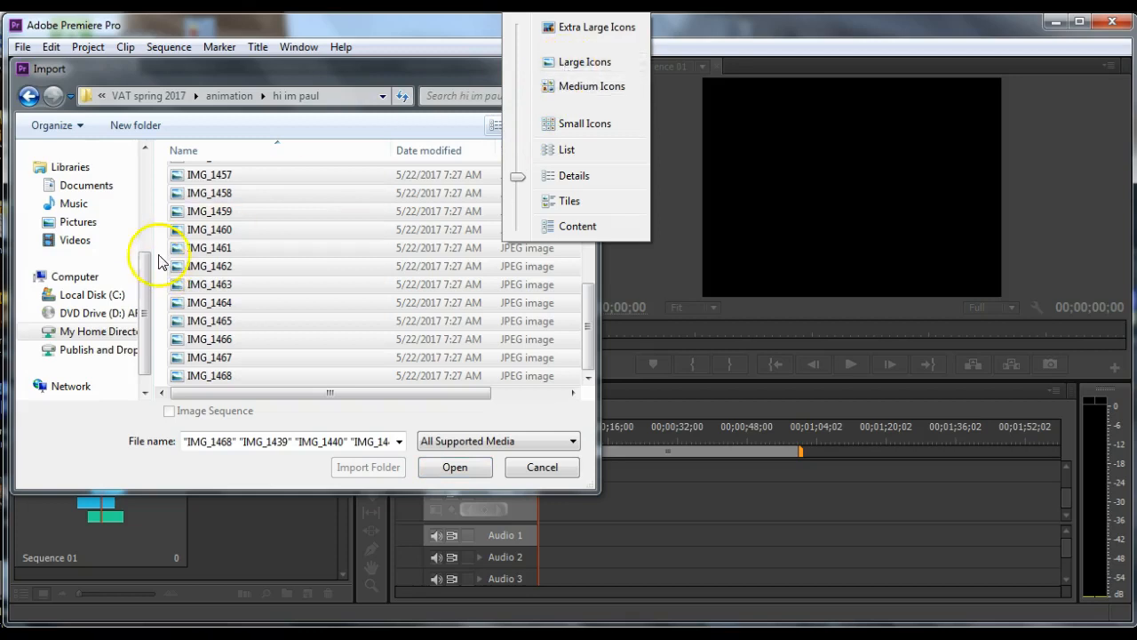
pyautogui.click(568, 62)
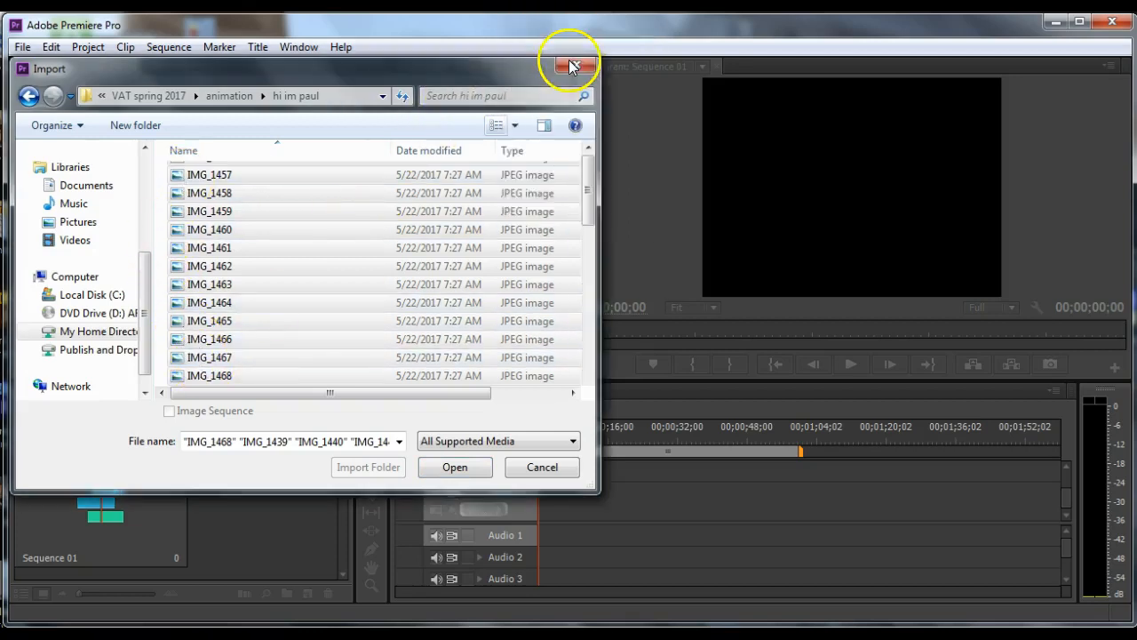
pyautogui.moveTo(585, 184)
pyautogui.mouseDown()
pyautogui.moveTo(601, 293)
pyautogui.moveTo(590, 339)
pyautogui.moveTo(605, 187)
pyautogui.mouseUp()
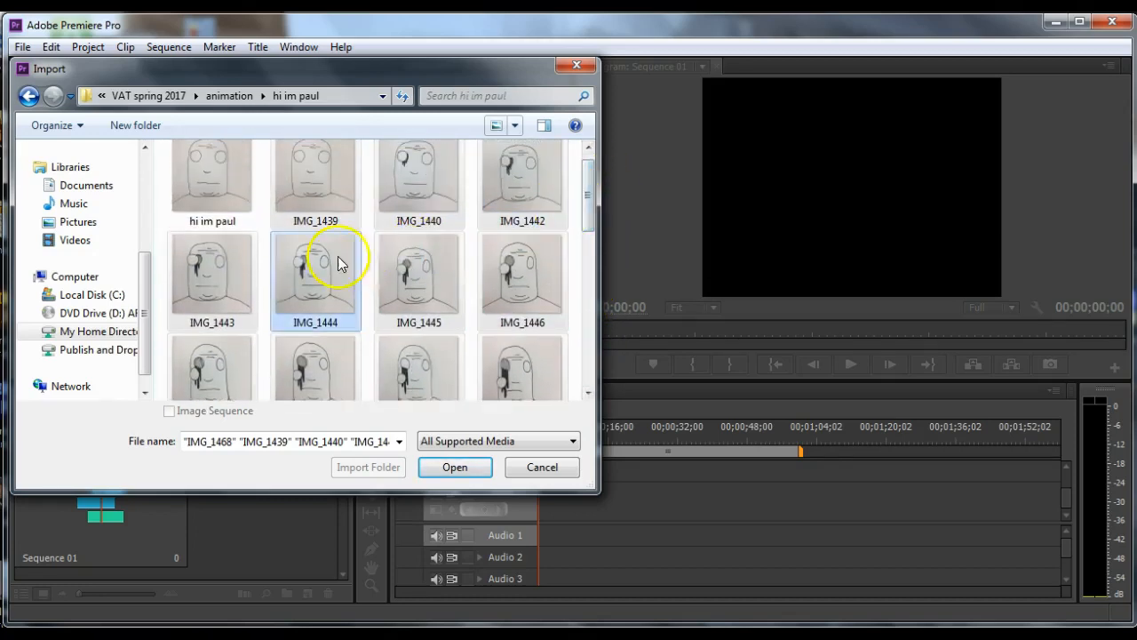
pyautogui.moveTo(589, 210); pyautogui.dragTo(587, 250)
pyautogui.keyDown('ctrl'); pyautogui.click(415, 245); pyautogui.keyUp('ctrl')
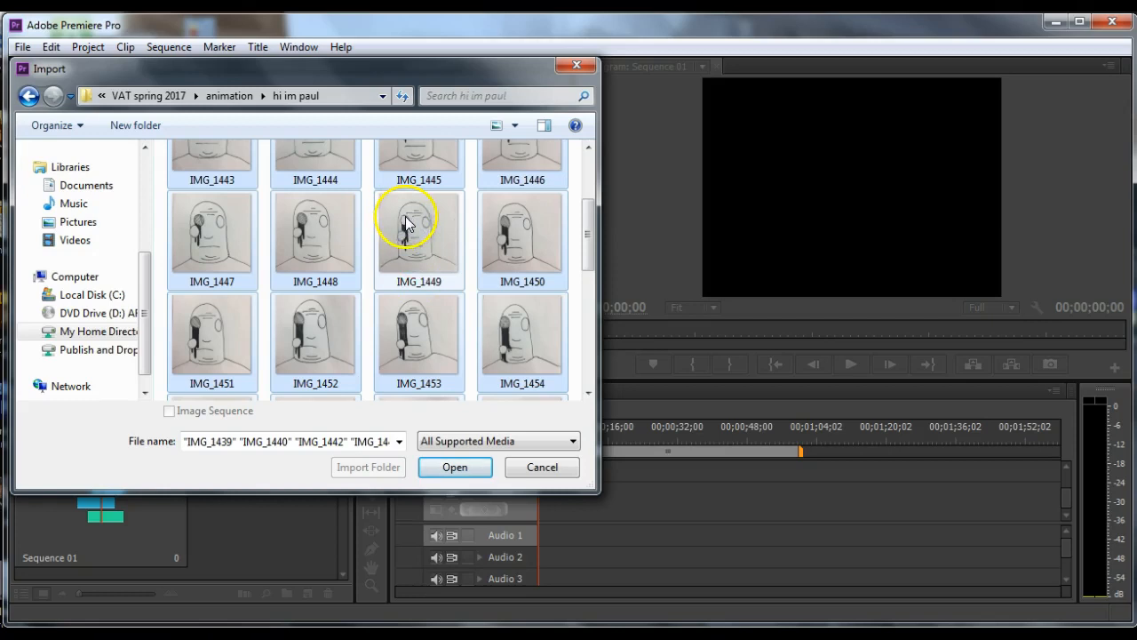
pyautogui.click(436, 467)
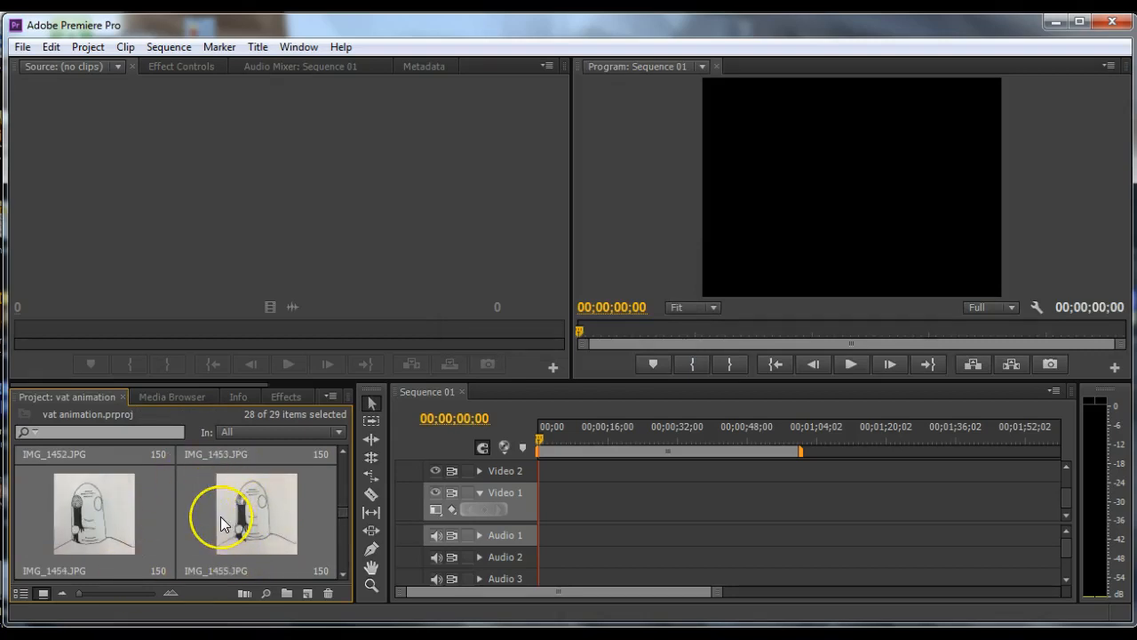
# - Place all the imported images at the start of the Video 1 track and fit the whole series in the timeline
pyautogui.moveTo(220, 516); pyautogui.dragTo(544, 504)
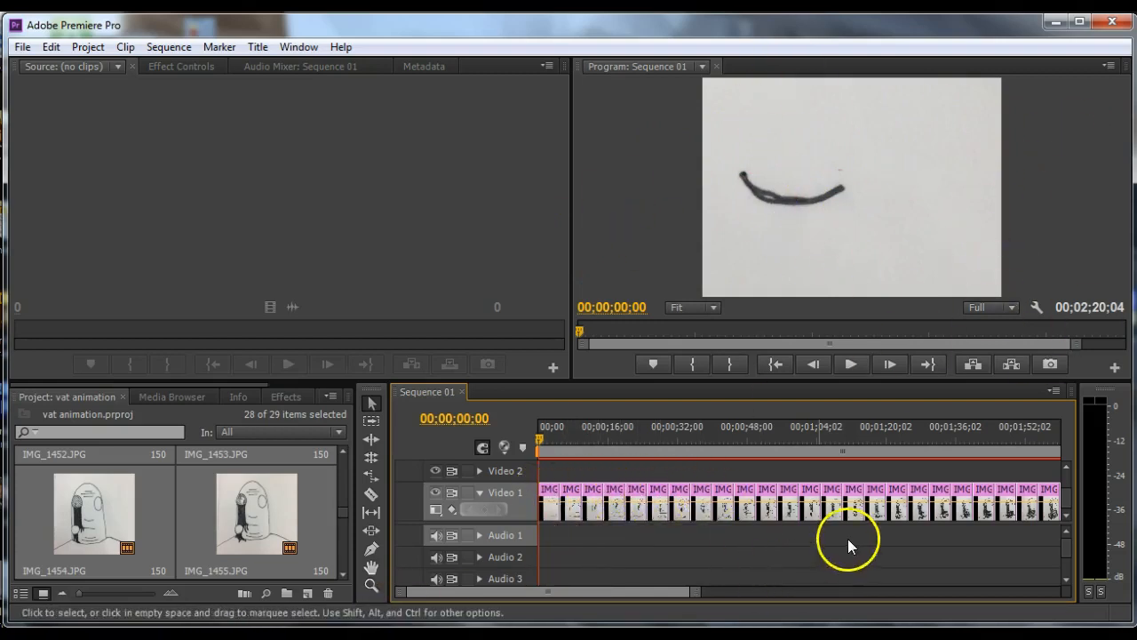
pyautogui.moveTo(692, 595); pyautogui.dragTo(865, 606)
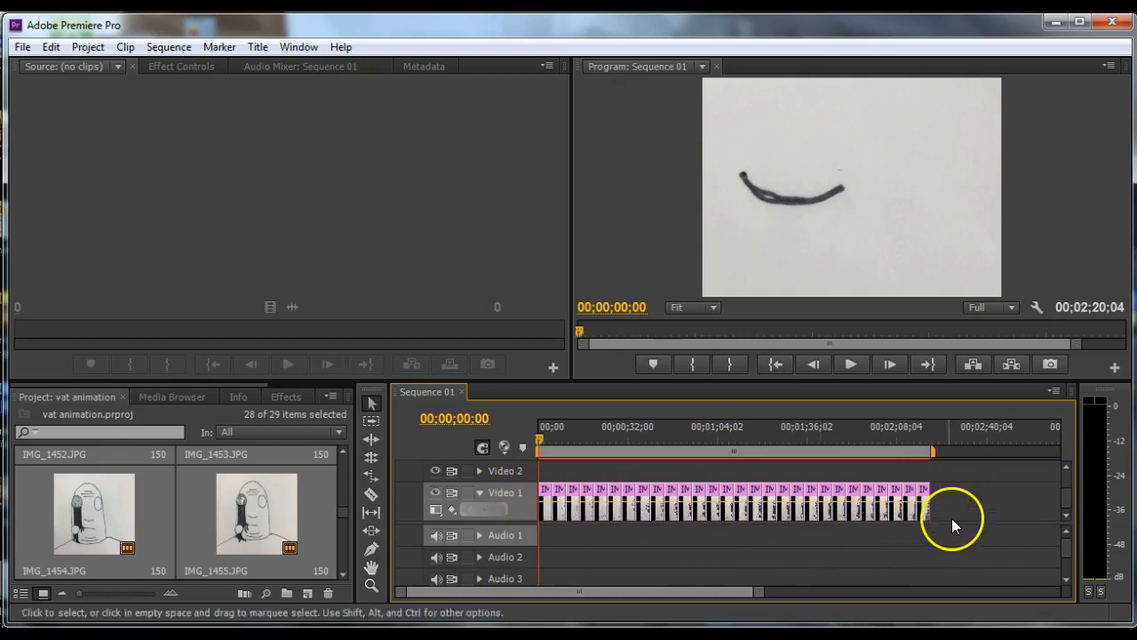
# - Select every image clip on the Video 1 track and scale them all to the frame size
pyautogui.moveTo(968, 497); pyautogui.dragTo(554, 515)
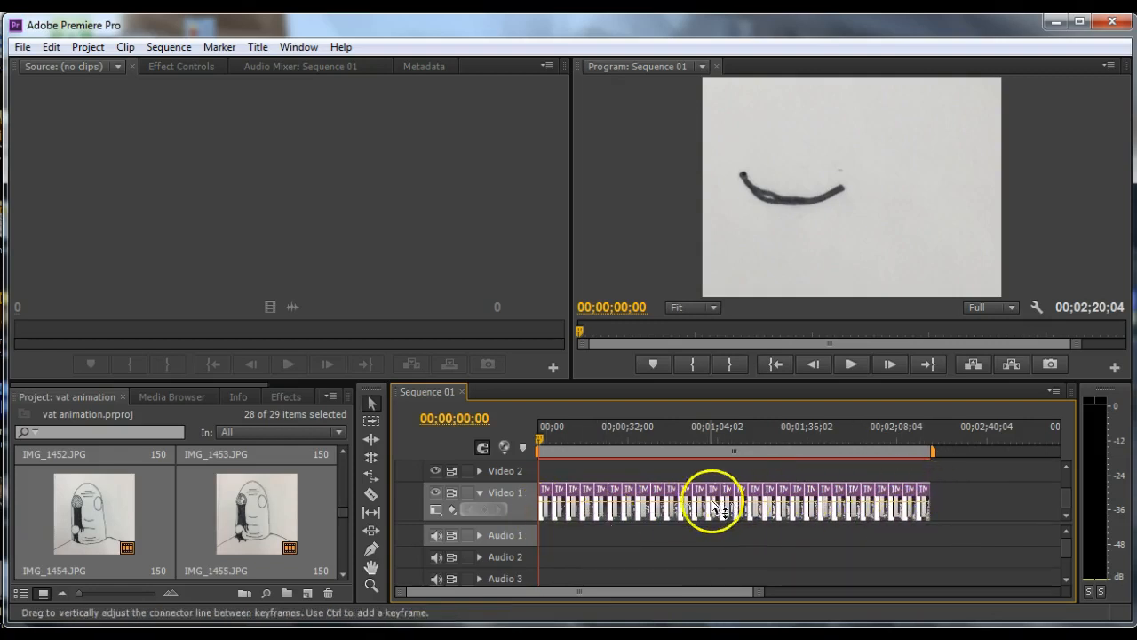
pyautogui.rightClick(923, 492)
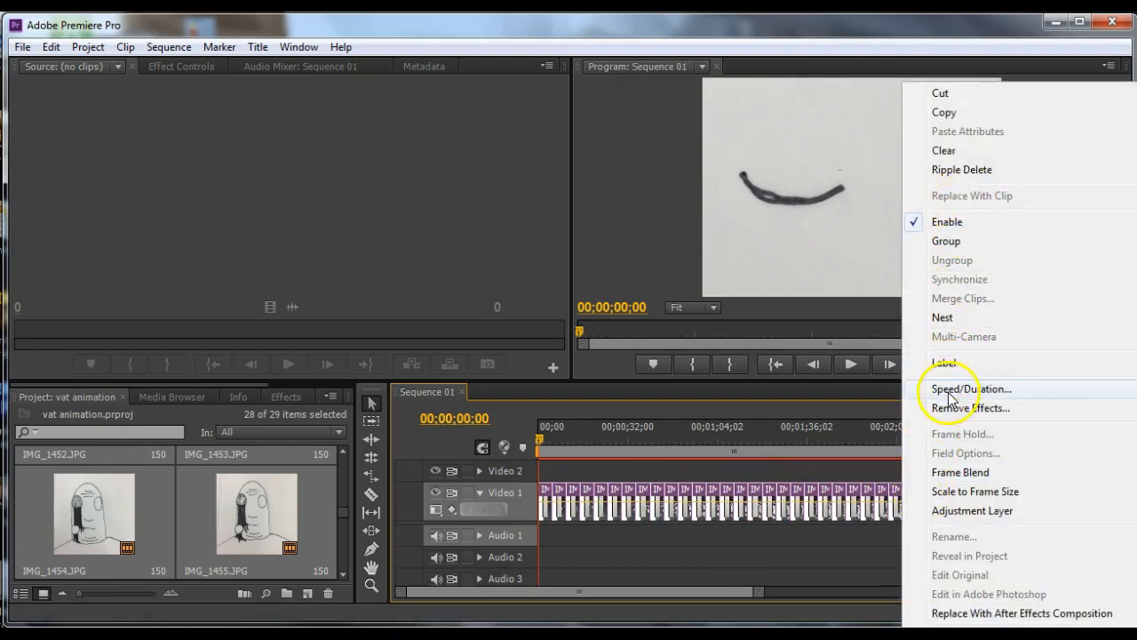
pyautogui.click(991, 497)
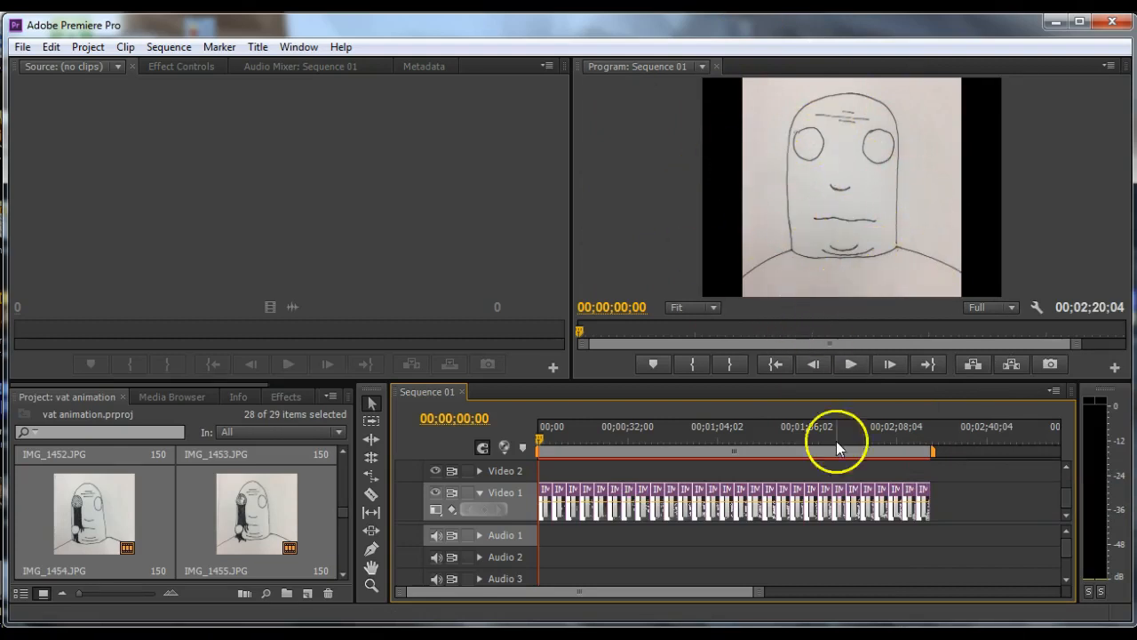
# - Set the duration of all the selected clips to 00;00;00;05 with Ripple Edit shifting the trailing clips
pyautogui.rightClick(921, 488)
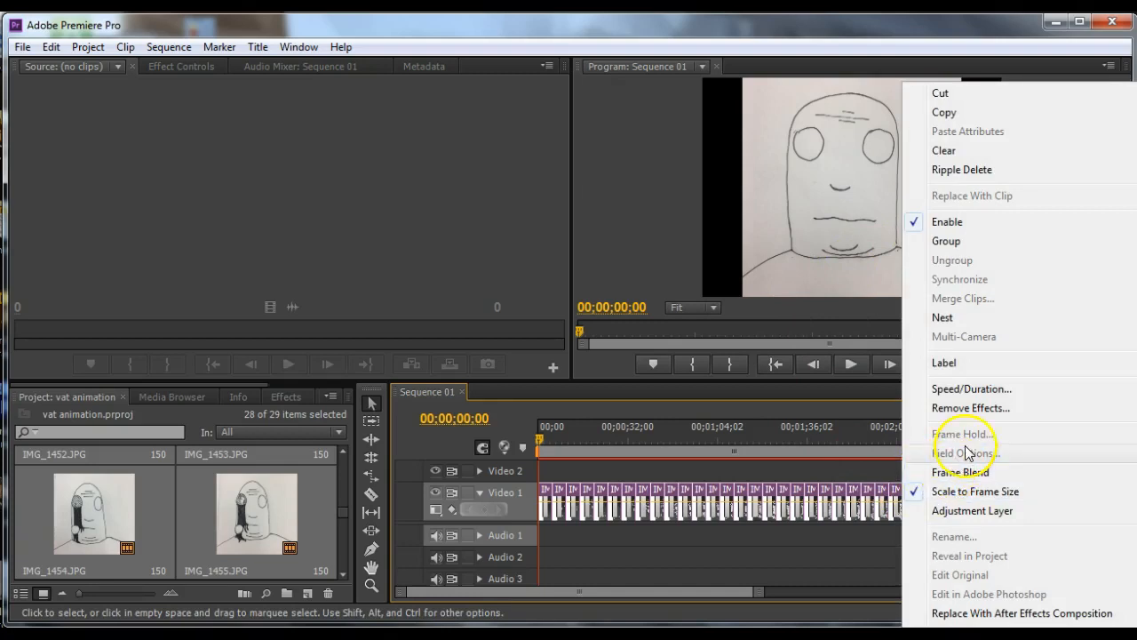
pyautogui.click(965, 390)
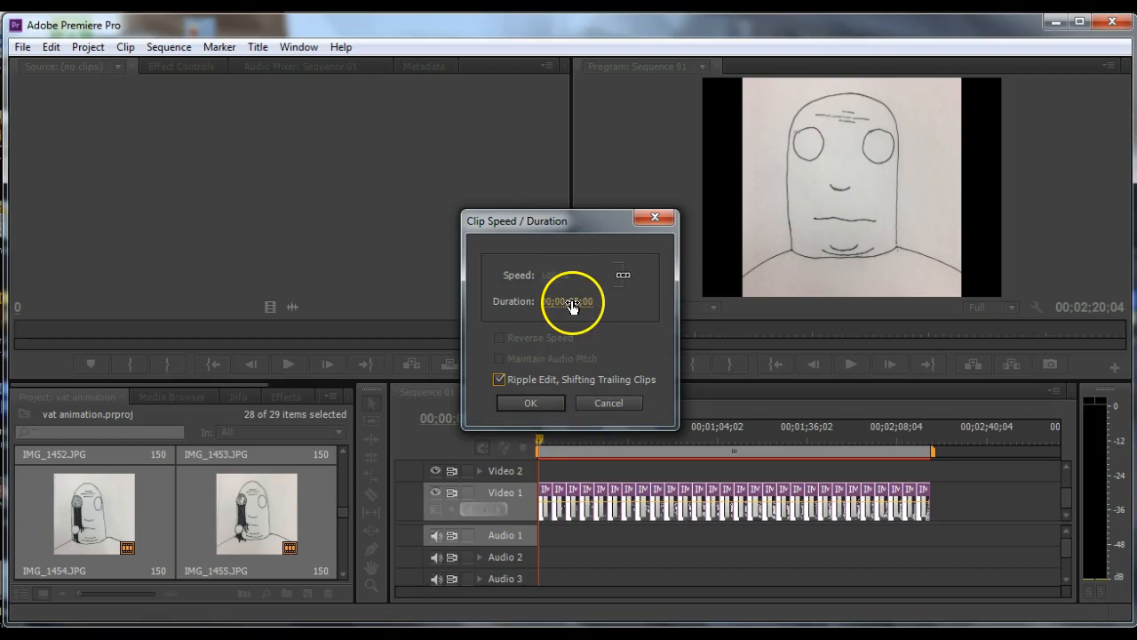
pyautogui.moveTo(572, 302); pyautogui.dragTo(330, 293)
pyautogui.moveTo(337, 294); pyautogui.dragTo(336, 294)
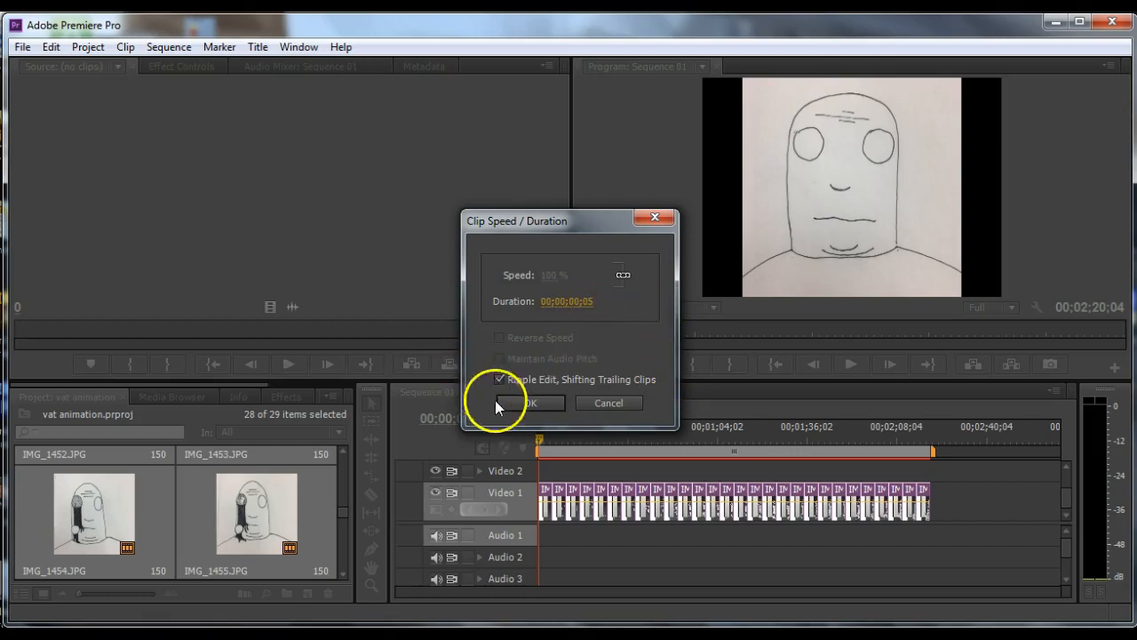
pyautogui.click(530, 403)
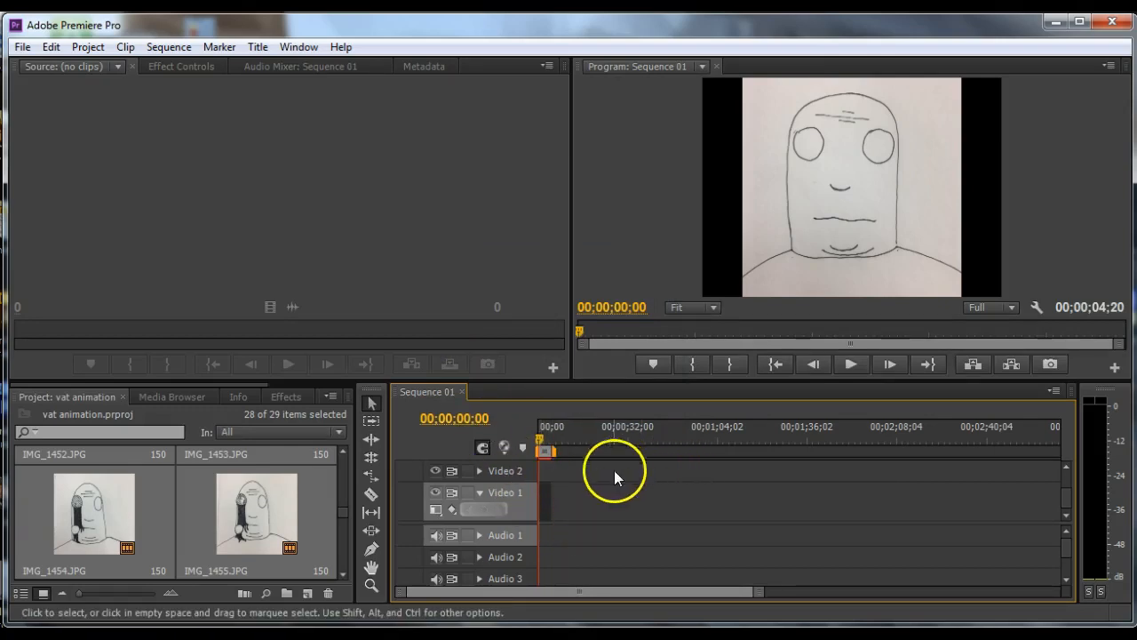
# - Play the whole shortened sequence and return the playhead to 00;00;00;00
pyautogui.moveTo(760, 594); pyautogui.dragTo(617, 584)
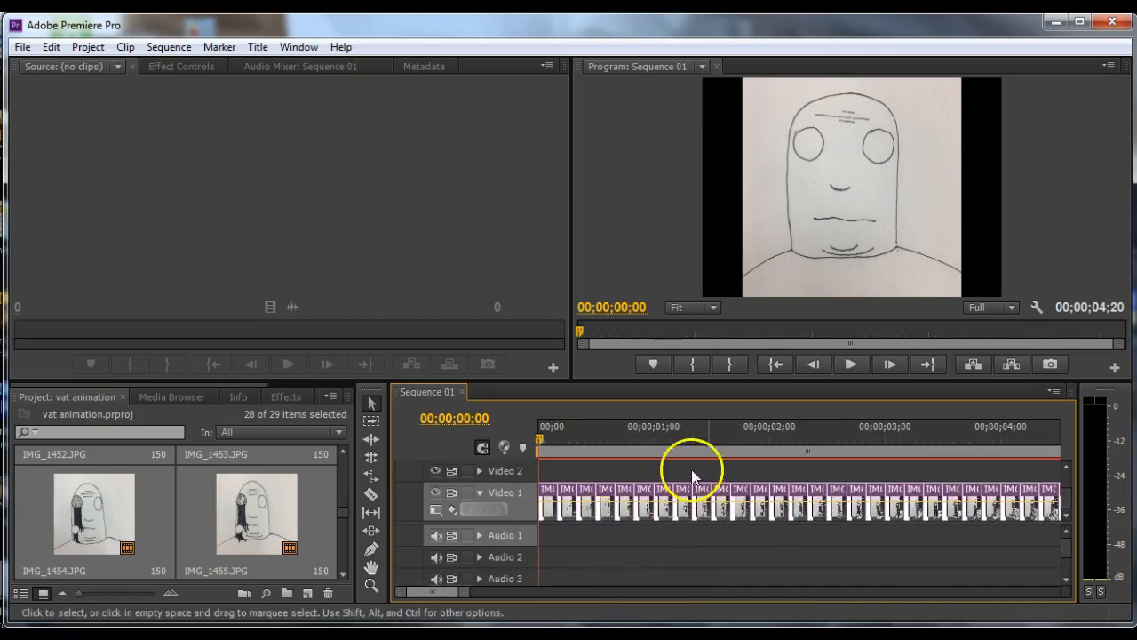
pyautogui.click(848, 363)
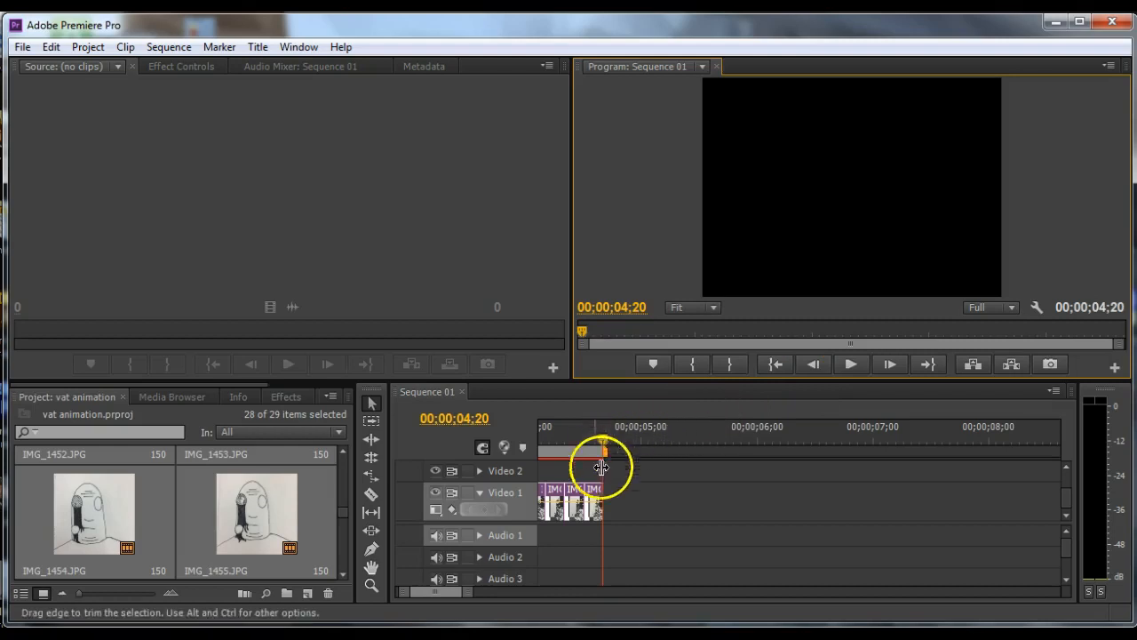
pyautogui.moveTo(461, 593); pyautogui.dragTo(490, 606)
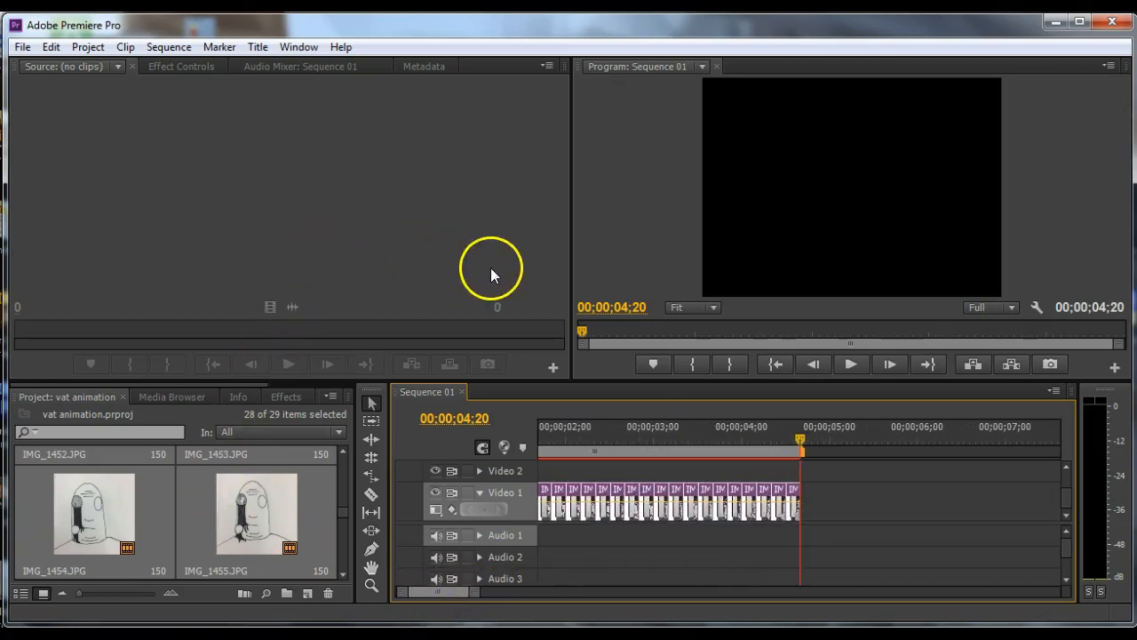
pyautogui.moveTo(798, 436)
pyautogui.mouseDown()
pyautogui.moveTo(504, 451)
pyautogui.moveTo(532, 460)
pyautogui.mouseUp()
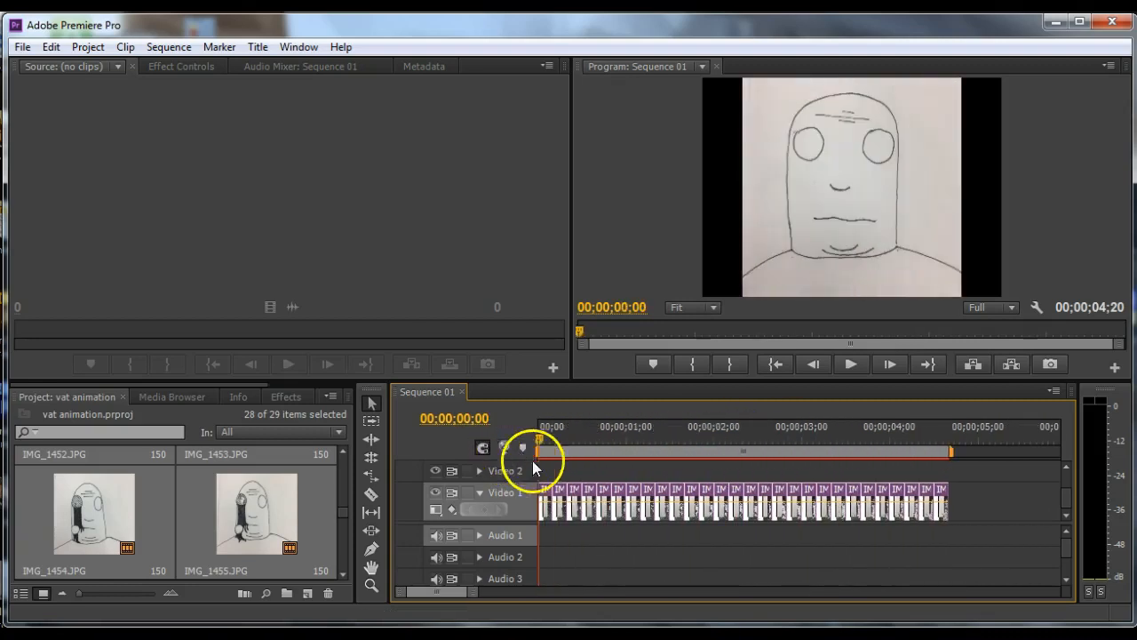